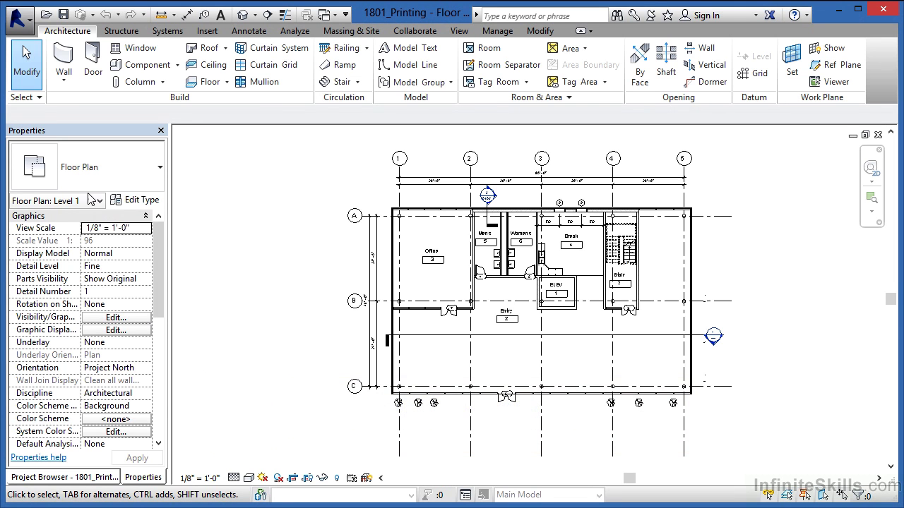
{"action": "left_click", "coordinate": [37, 74]}
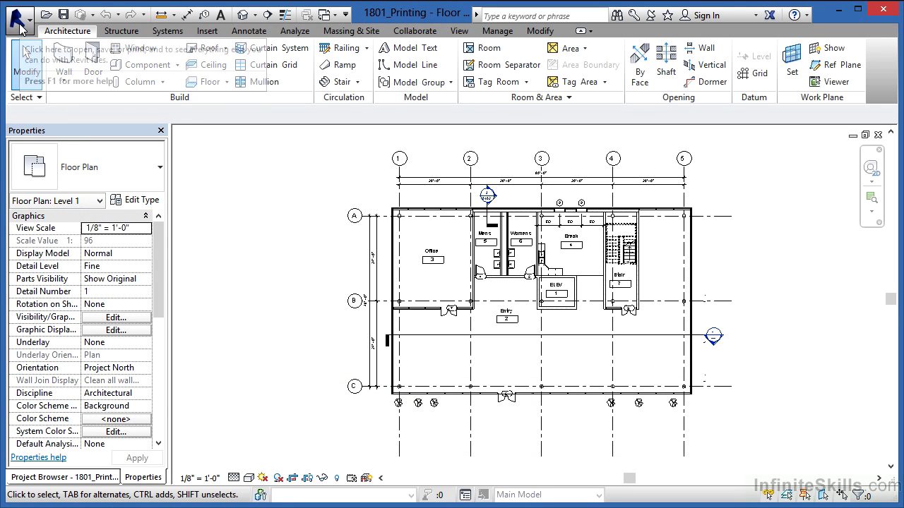
{"action": "left_click", "coordinate": [19, 25]}
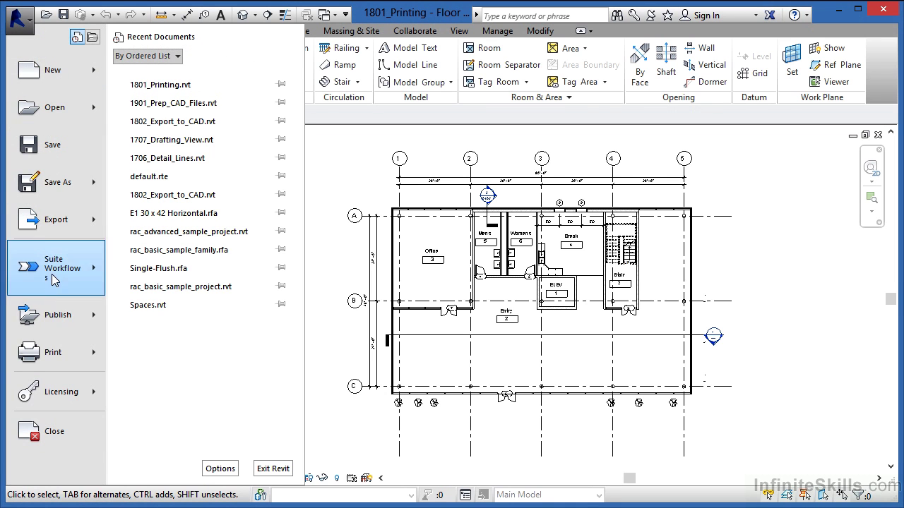
{"action": "mouse_move", "coordinate": [63, 357]}
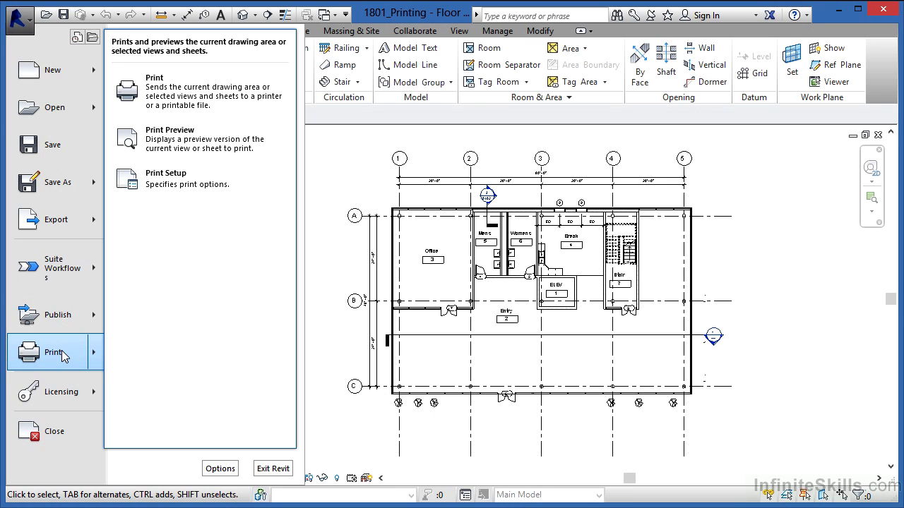
{"action": "left_click", "coordinate": [190, 102]}
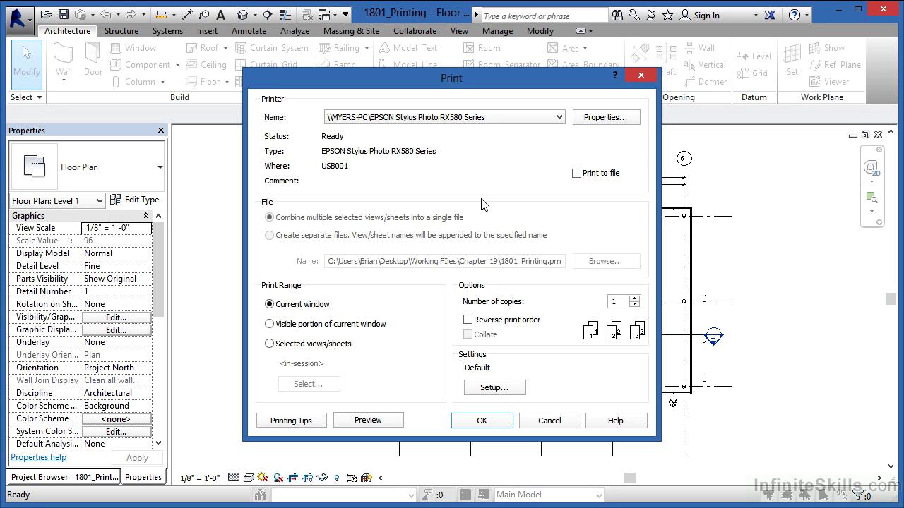
{"action": "left_click", "coordinate": [577, 177]}
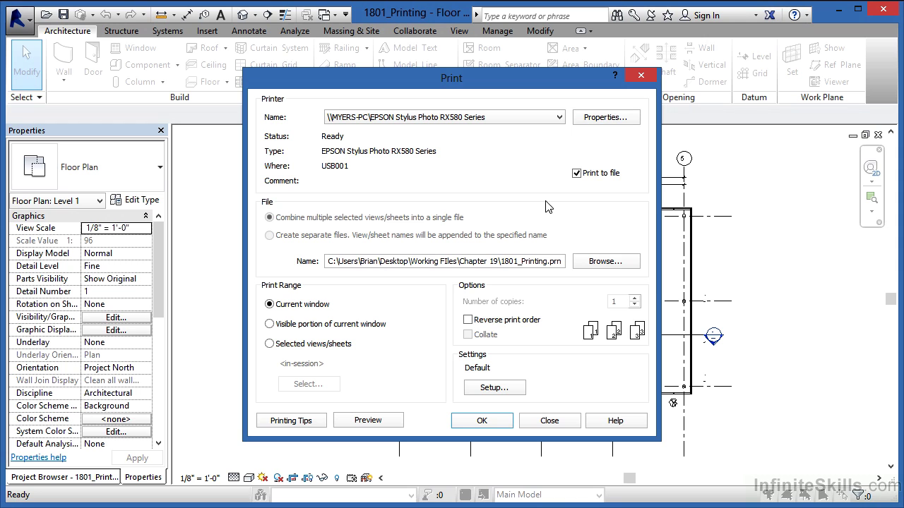
{"action": "left_click", "coordinate": [576, 173]}
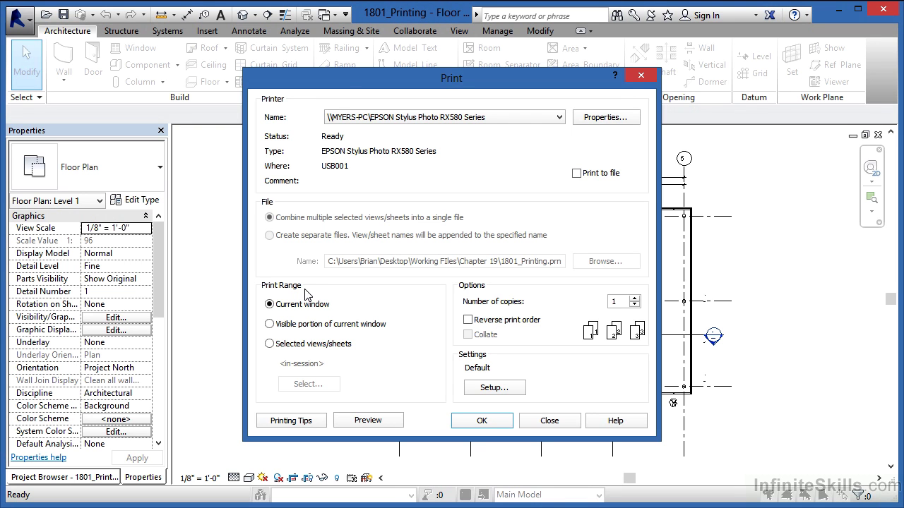
{"action": "left_click_drag", "start_coordinate": [345, 85], "coordinate": [139, 66]}
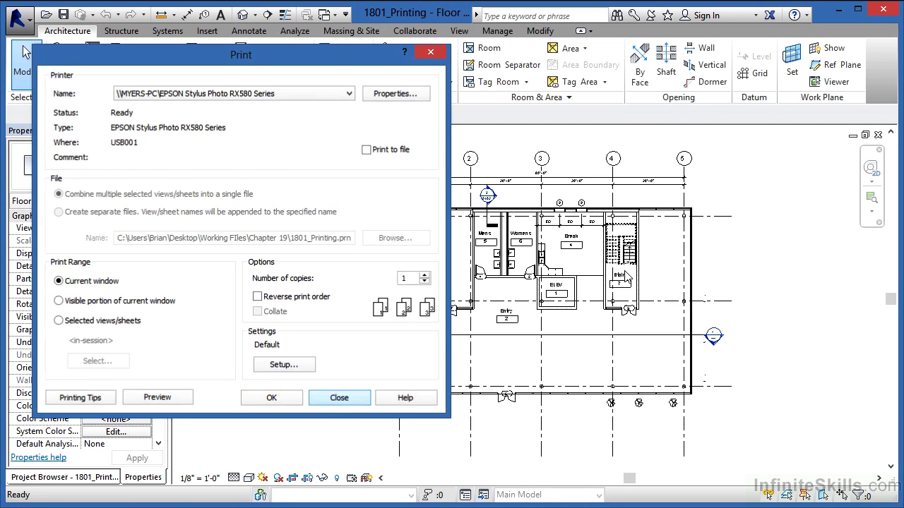
{"action": "left_click", "coordinate": [339, 397]}
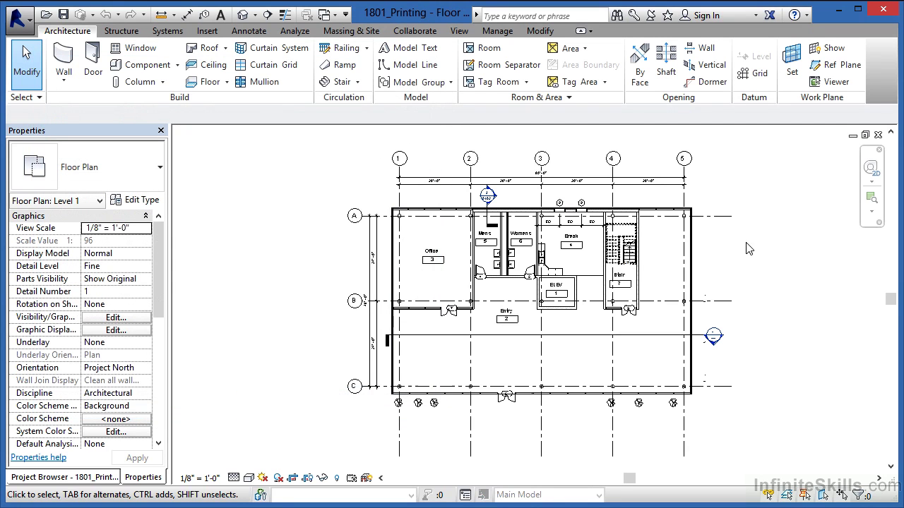
Restore the Level 1 floor plan view to a floating window, move it up and shorten it to cut off the plan's lower part
{"action": "left_click", "coordinate": [865, 136]}
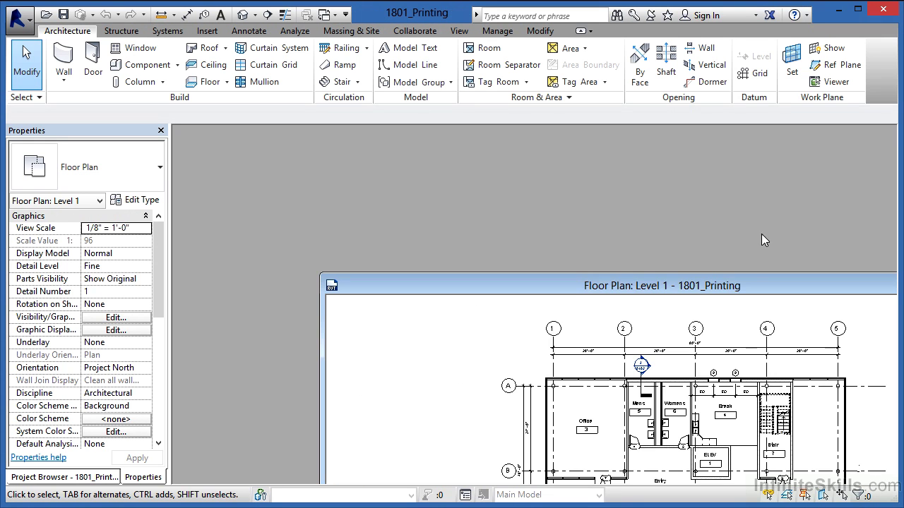
{"action": "left_click_drag", "start_coordinate": [727, 291], "coordinate": [563, 154]}
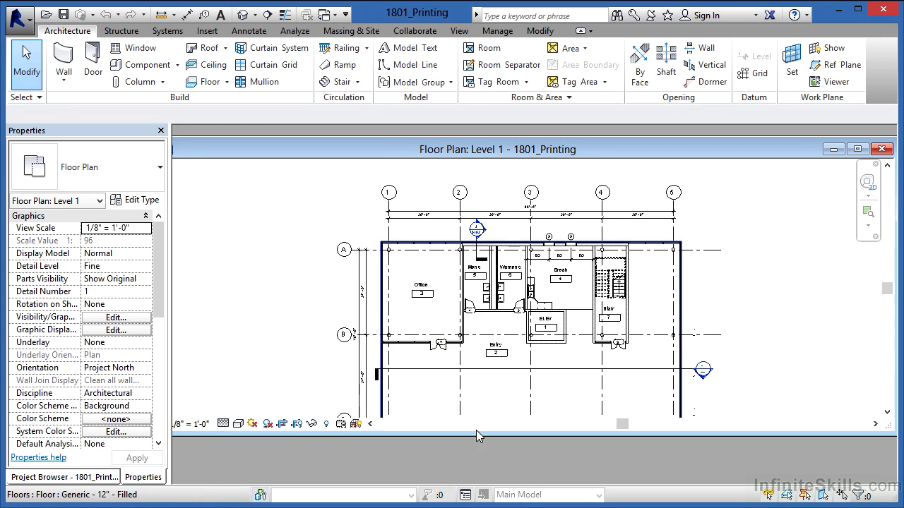
{"action": "left_click_drag", "start_coordinate": [476, 435], "coordinate": [480, 375]}
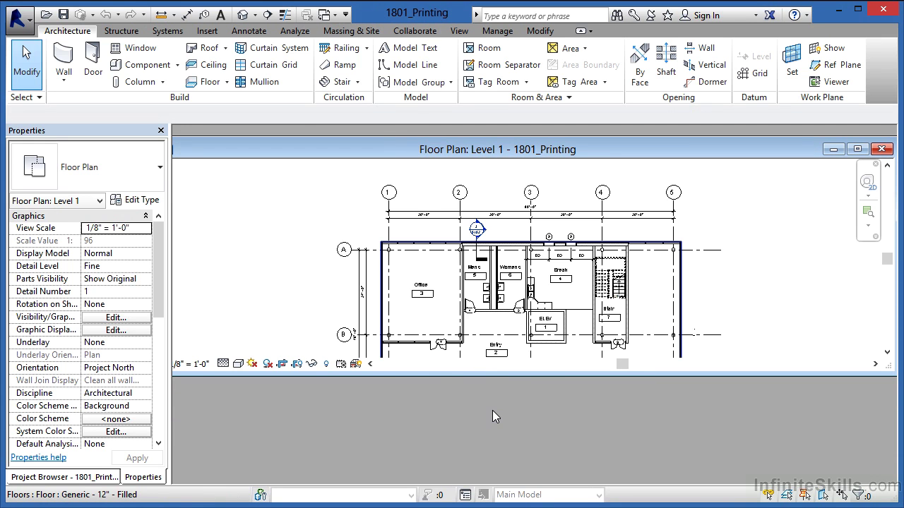
Open the print settings and set the print range to selected views/sheets
{"action": "left_click", "coordinate": [25, 24]}
{"action": "mouse_move", "coordinate": [99, 355]}
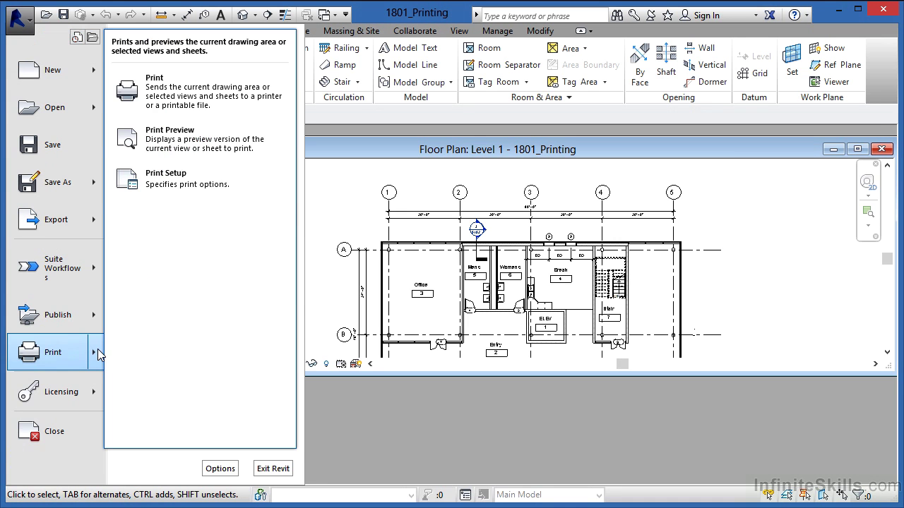
{"action": "left_click", "coordinate": [181, 88]}
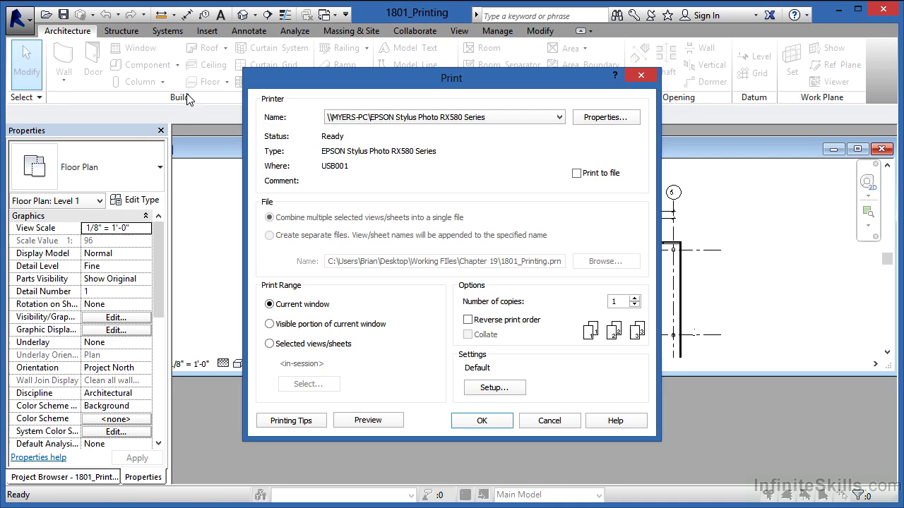
{"action": "left_click_drag", "start_coordinate": [356, 84], "coordinate": [147, 73]}
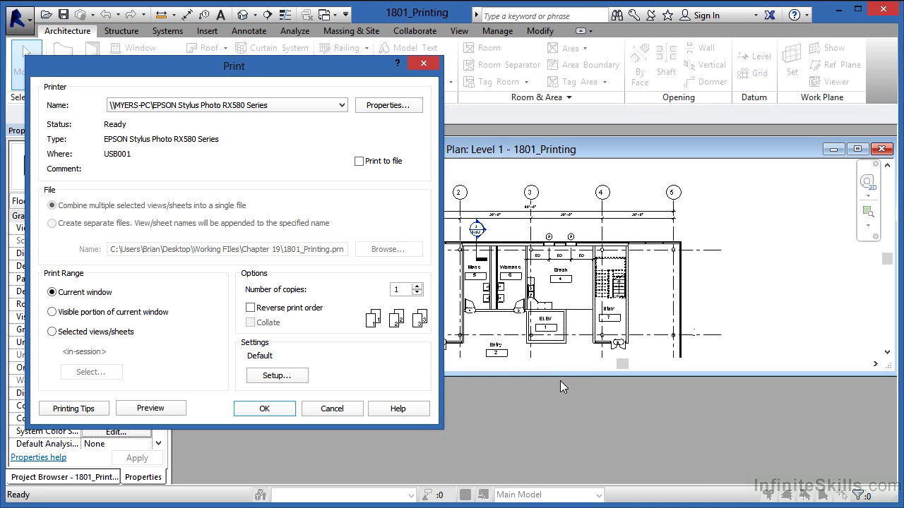
{"action": "left_click", "coordinate": [52, 312]}
{"action": "left_click", "coordinate": [52, 332]}
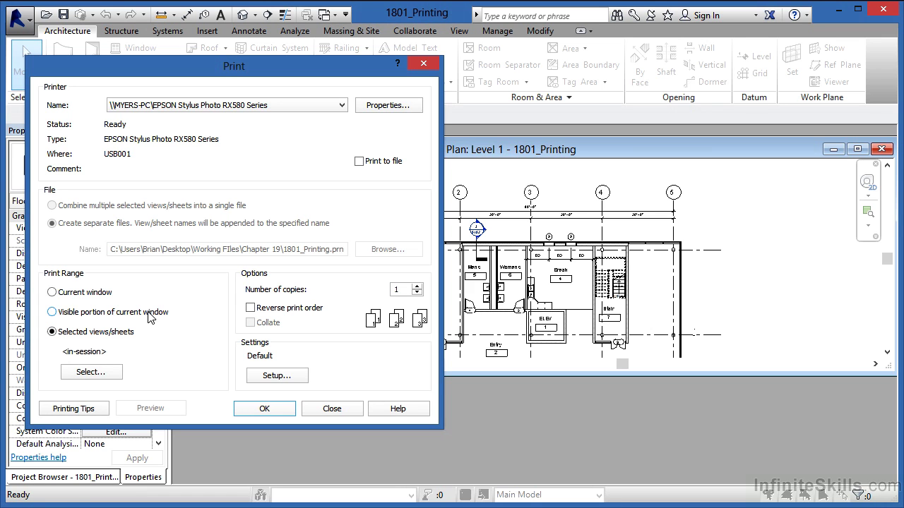
Include the Detail Lines drafting view, the Level 1 floor plan and the Full Building Section in the view/sheet set
{"action": "left_click", "coordinate": [91, 372]}
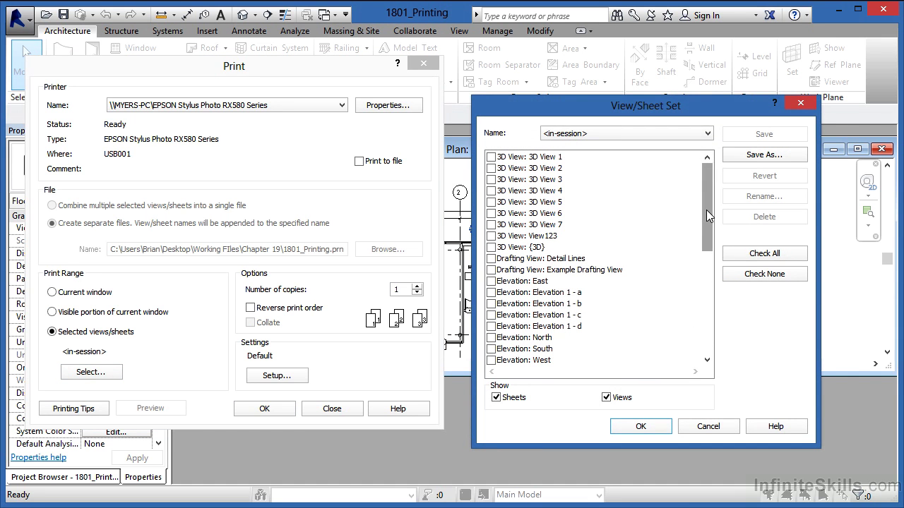
{"action": "left_click_drag", "start_coordinate": [706, 210], "coordinate": [702, 239]}
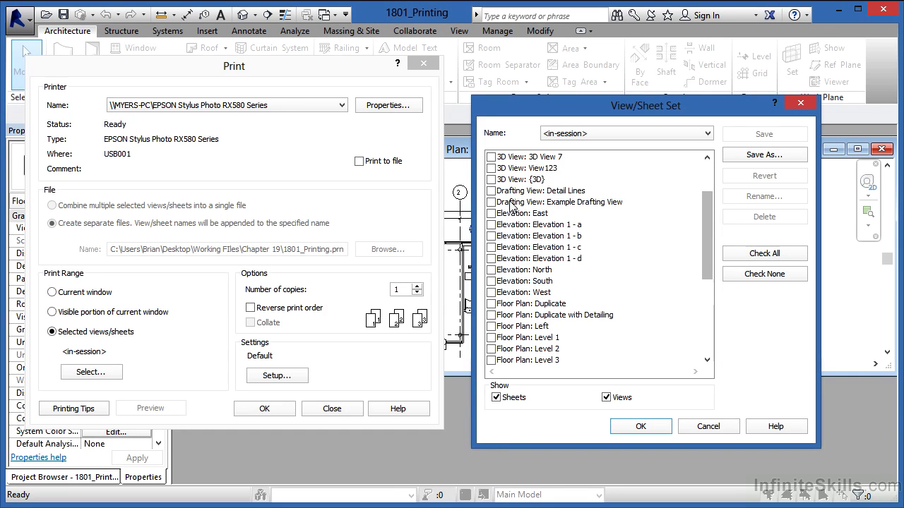
{"action": "left_click", "coordinate": [492, 192]}
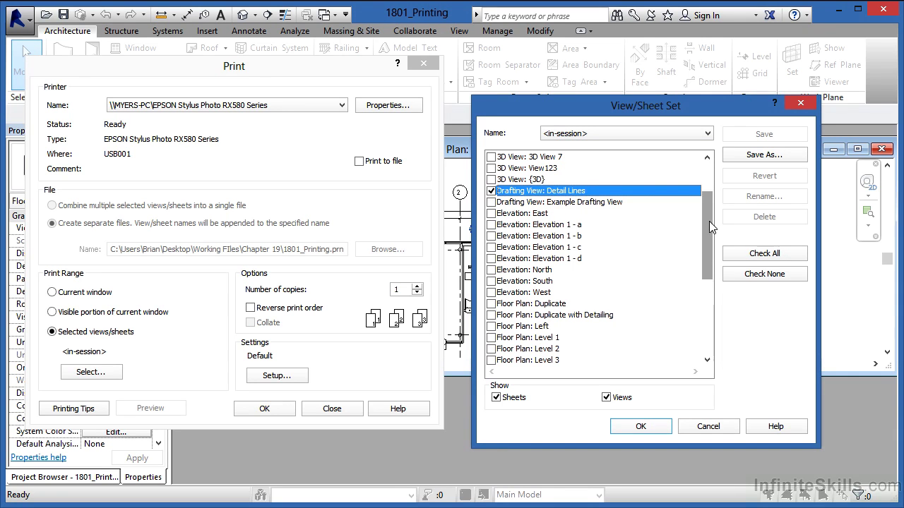
{"action": "scroll", "coordinate": [709, 225], "scroll_direction": "down", "scroll_amount": 2}
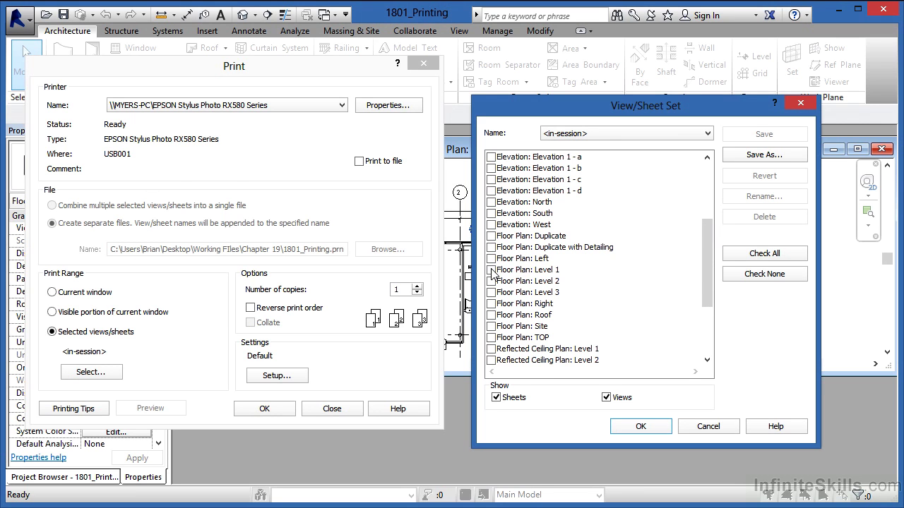
{"action": "left_click", "coordinate": [491, 271]}
{"action": "left_click_drag", "start_coordinate": [706, 255], "coordinate": [706, 297]}
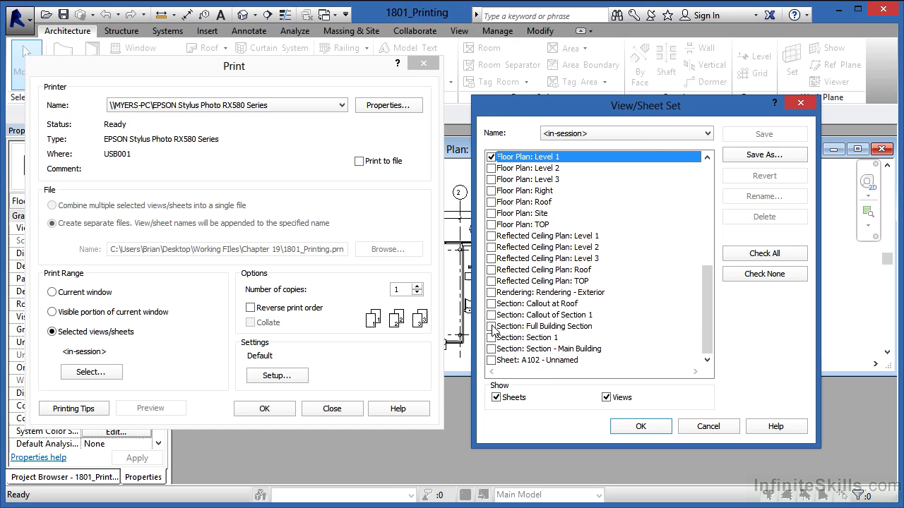
{"action": "left_click", "coordinate": [492, 326]}
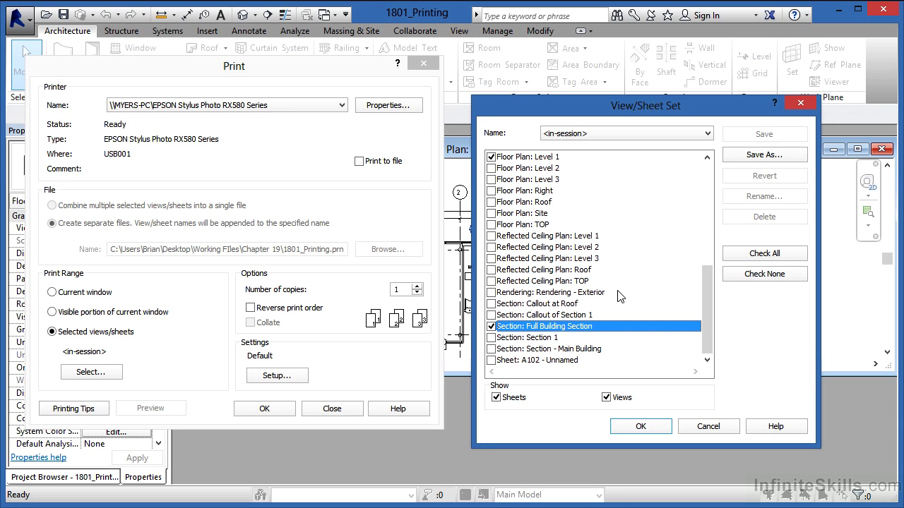
Save the chosen views as Set 1 and apply that set to the print range
{"action": "left_click", "coordinate": [753, 160]}
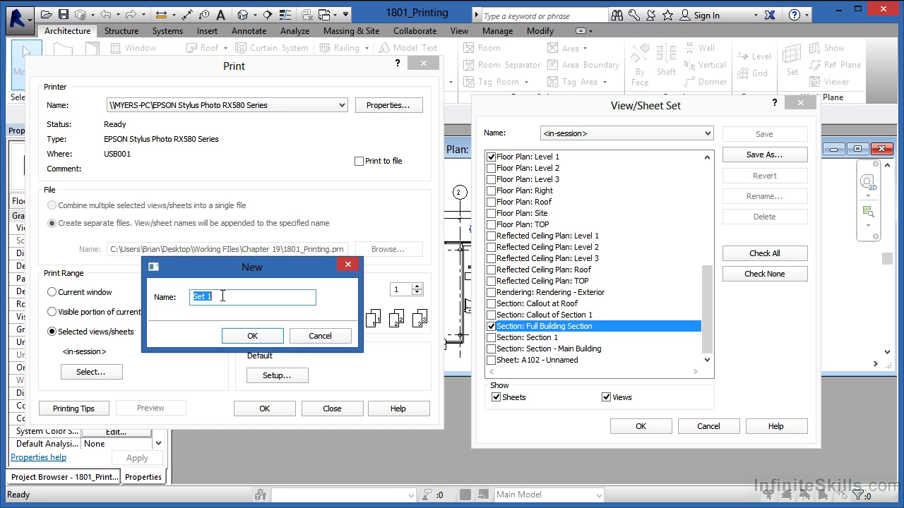
{"action": "left_click", "coordinate": [253, 336]}
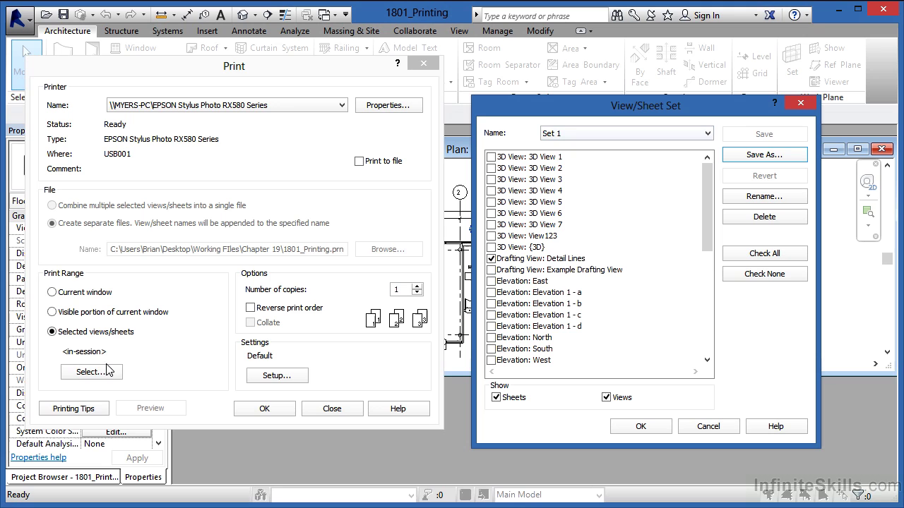
{"action": "left_click", "coordinate": [621, 137]}
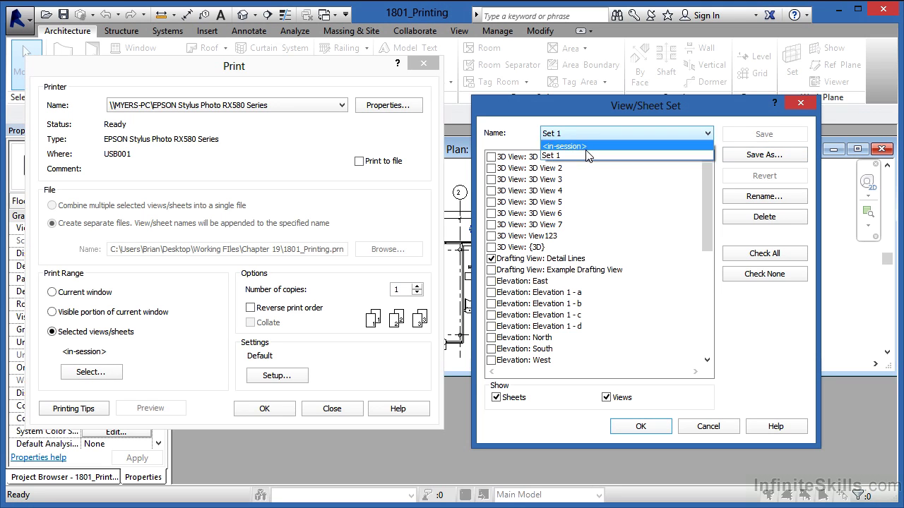
{"action": "left_click", "coordinate": [641, 156]}
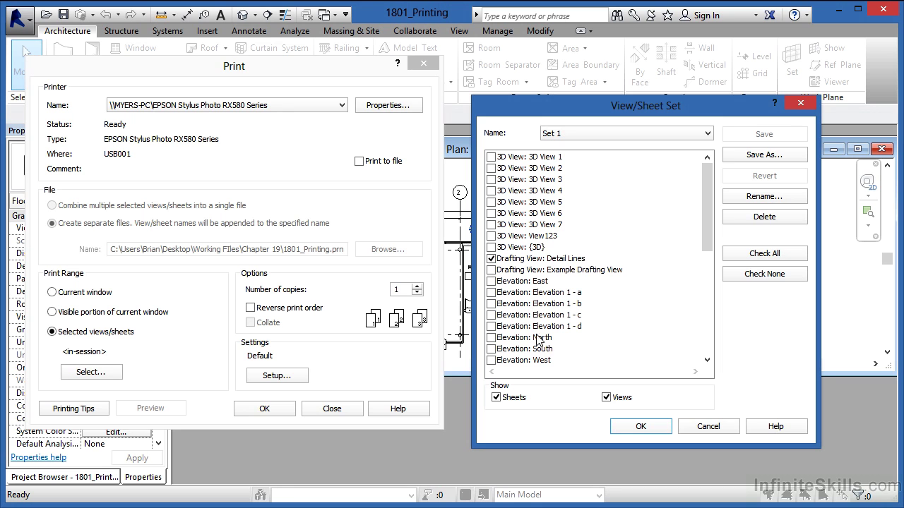
{"action": "left_click", "coordinate": [640, 427]}
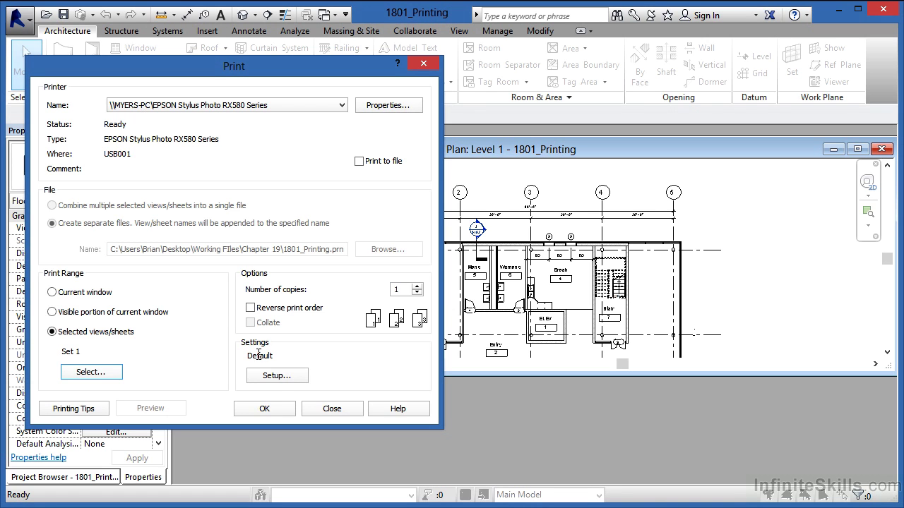
Configure the print setup with No Margin offset-from-corner placement and 100% zoom, keeping Letter paper and color output
{"action": "left_click", "coordinate": [282, 379]}
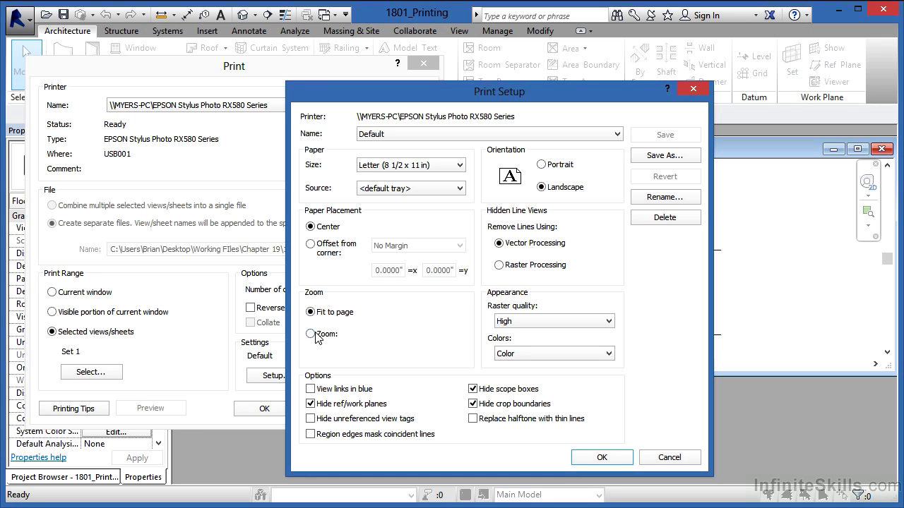
{"action": "left_click", "coordinate": [315, 335]}
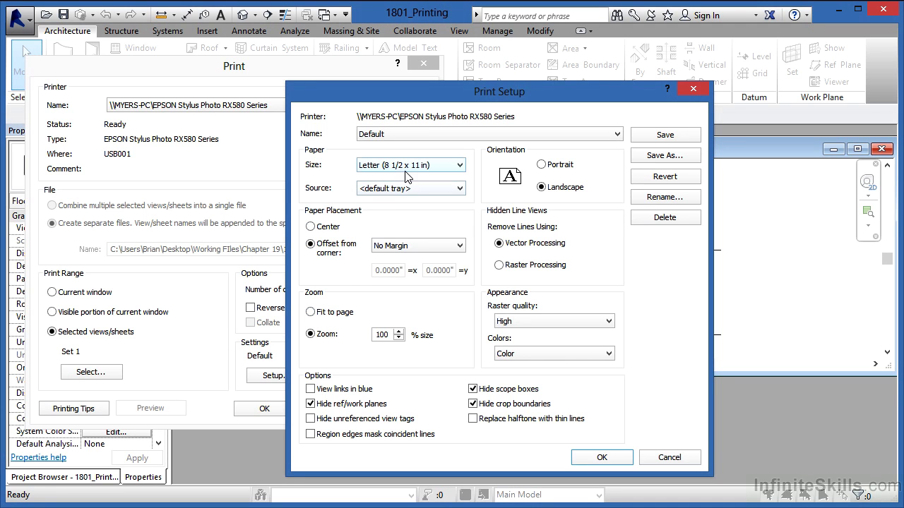
{"action": "left_click_drag", "start_coordinate": [441, 99], "coordinate": [581, 106]}
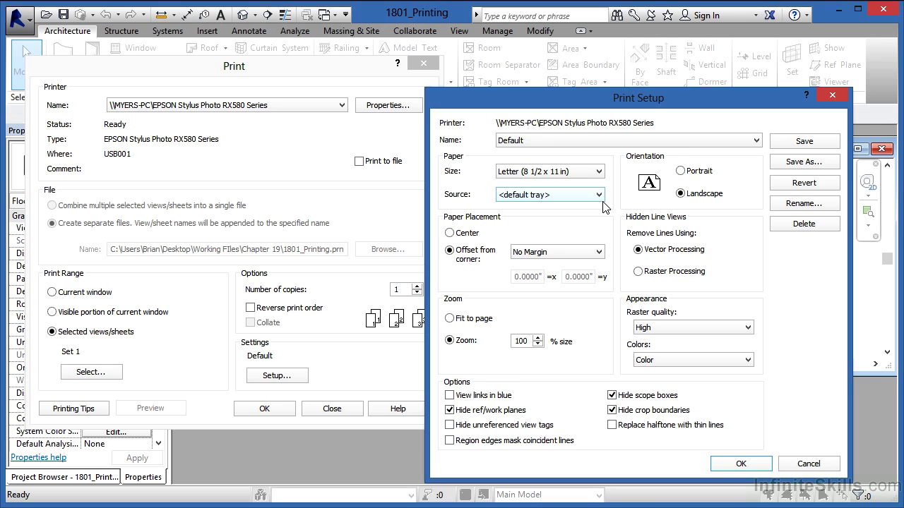
{"action": "left_click", "coordinate": [582, 174]}
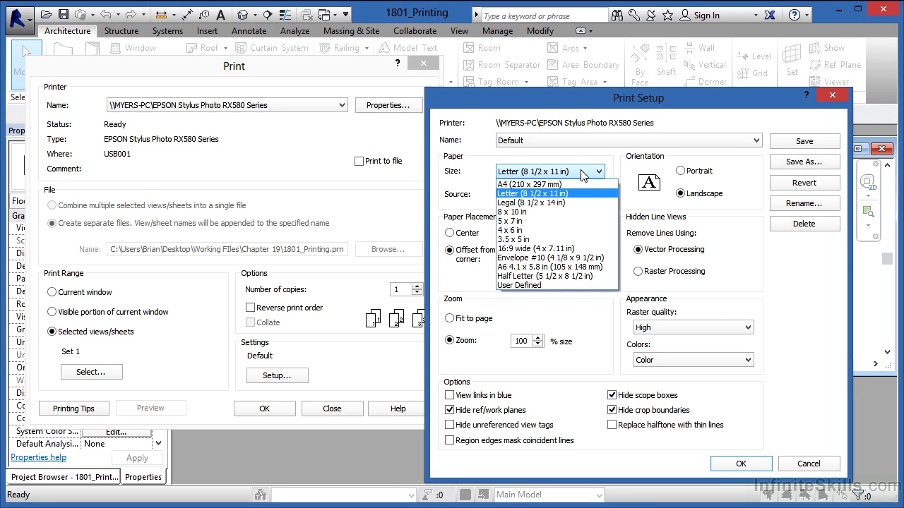
{"action": "left_click", "coordinate": [482, 185]}
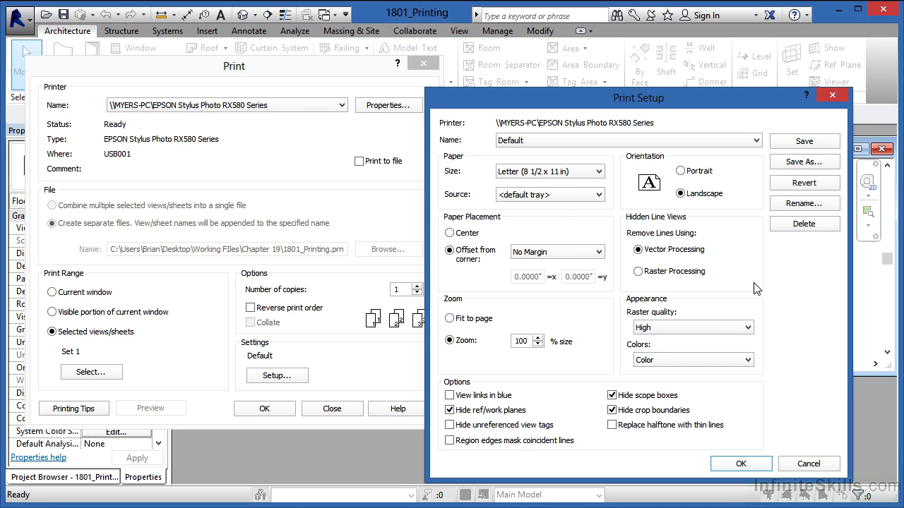
{"action": "left_click", "coordinate": [667, 361]}
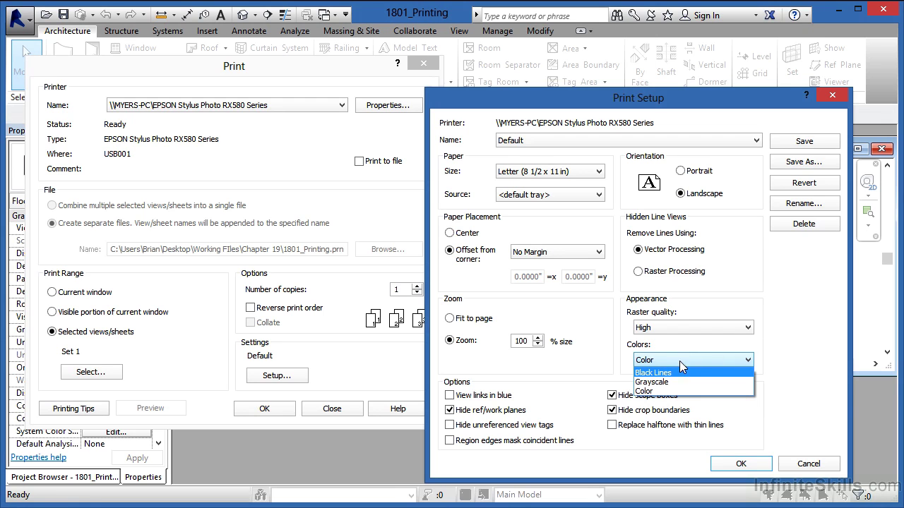
{"action": "left_click", "coordinate": [776, 344]}
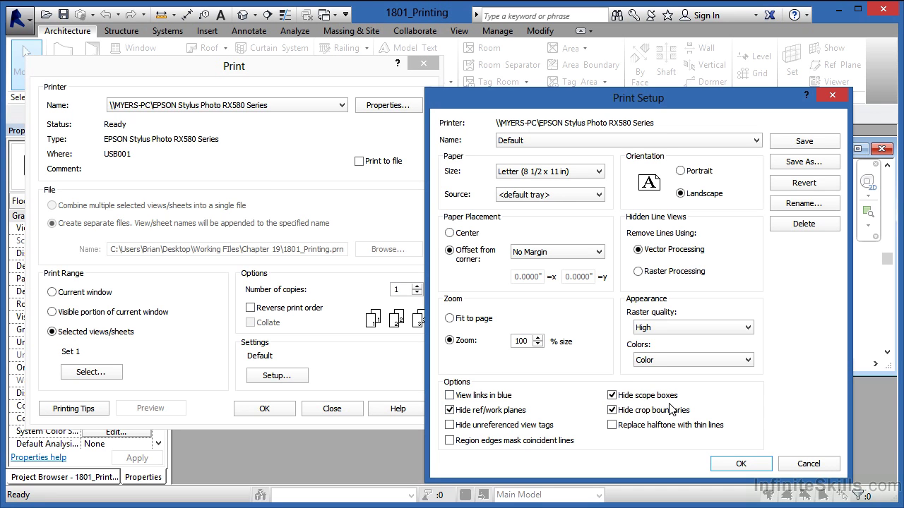
{"action": "left_click", "coordinate": [740, 464]}
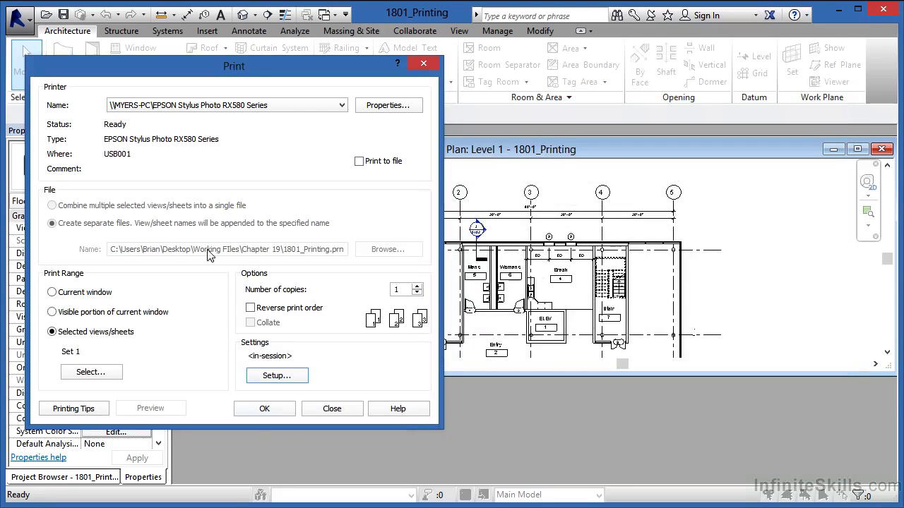